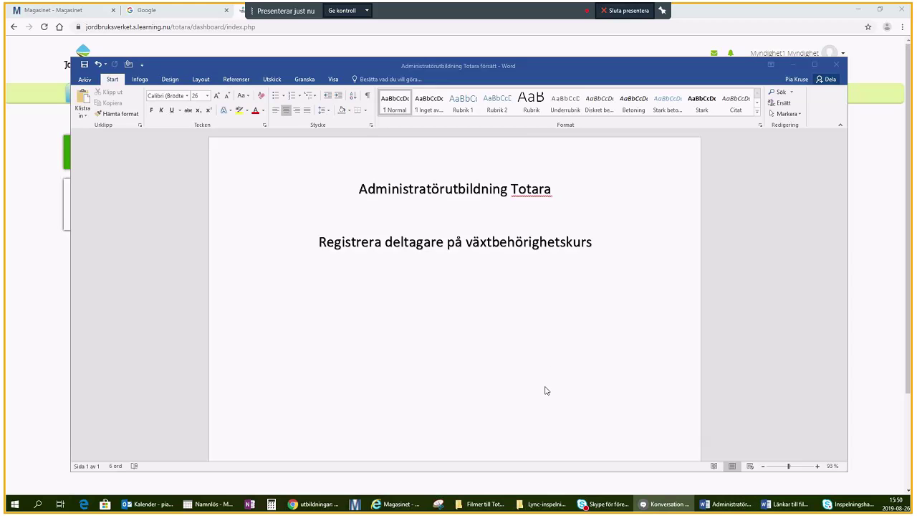
Drag the Word document aside so the Jordbruksverket 'Mina aktiviteter' dashboard is visible.
drag(542, 65, 916, 129)
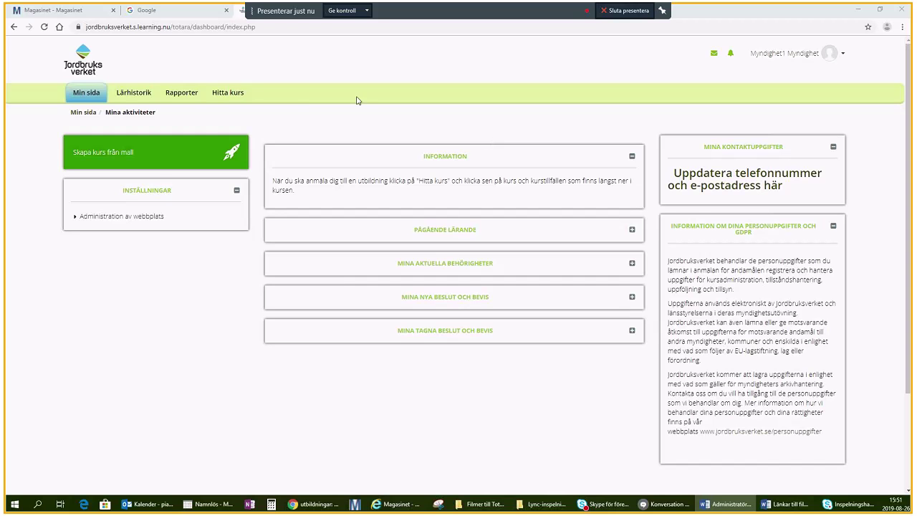
Filter the catalogue to Betningmedel, open the basic betningsmedel course and show the Skåne län attendees.
mouse_move(228, 94)
click(237, 113)
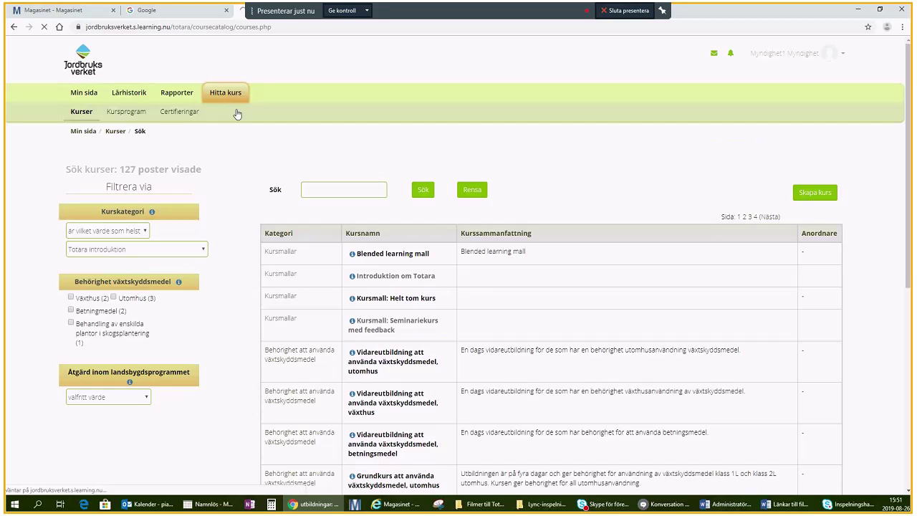
click(71, 309)
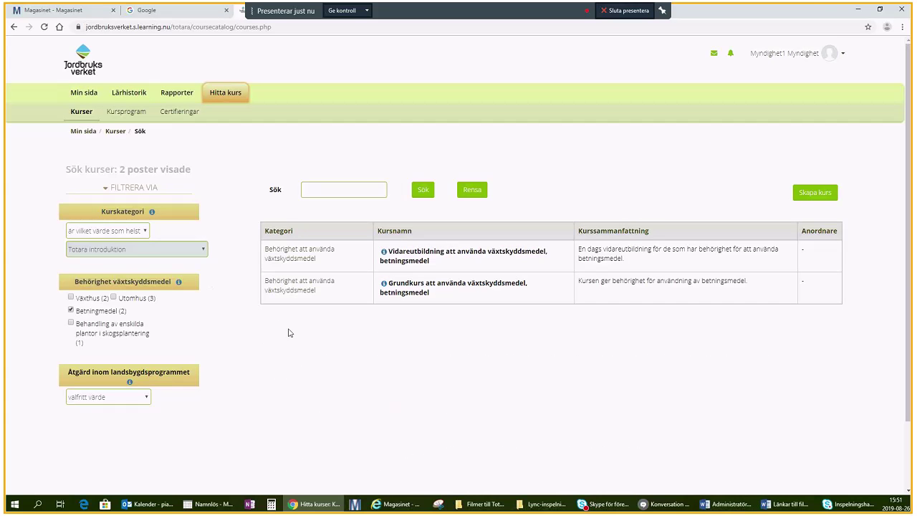
click(402, 293)
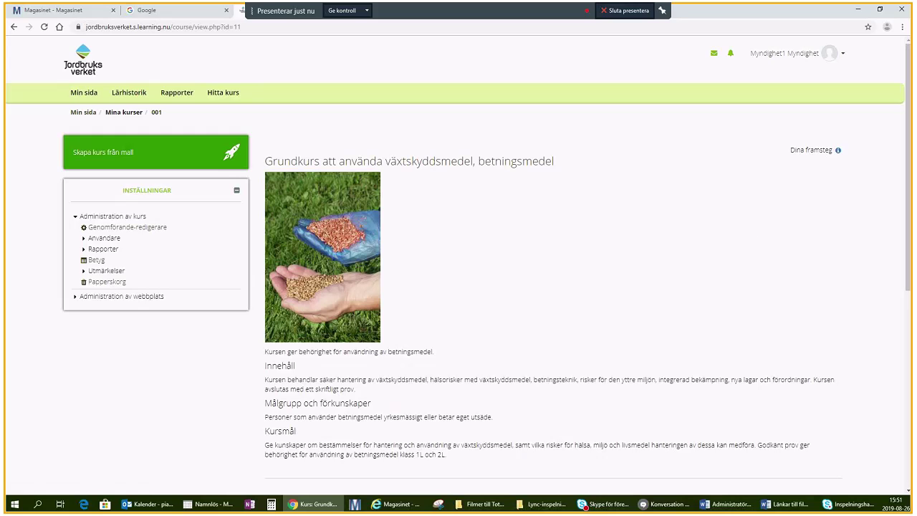
drag(907, 211, 907, 360)
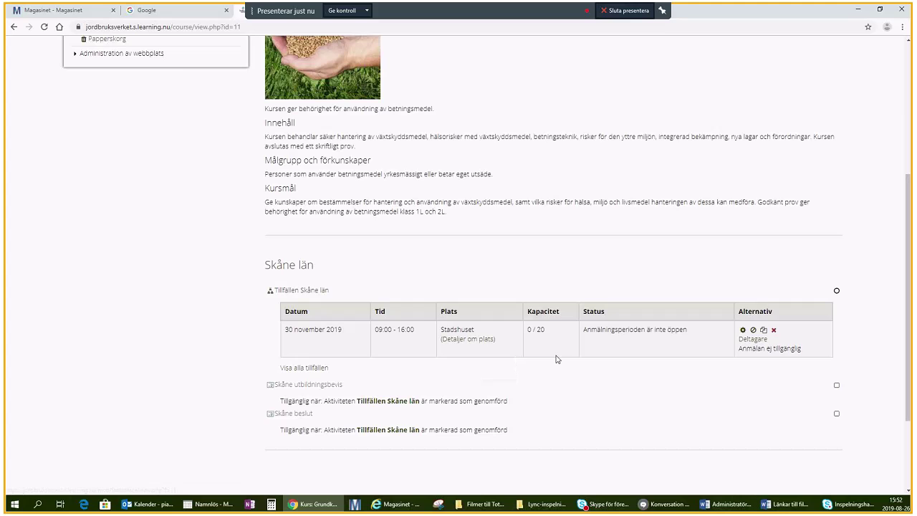
click(760, 340)
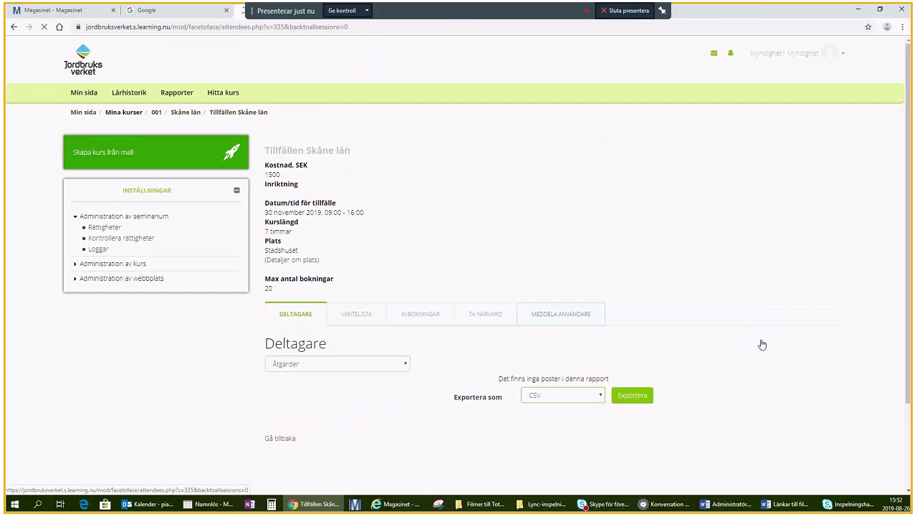
Start adding users via Åtgärder and search potential users by the participant's surname.
click(405, 365)
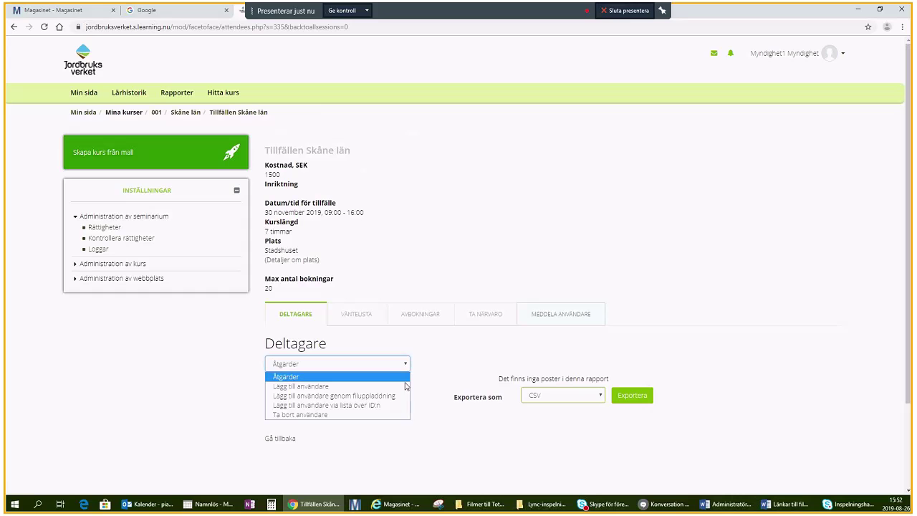
click(404, 386)
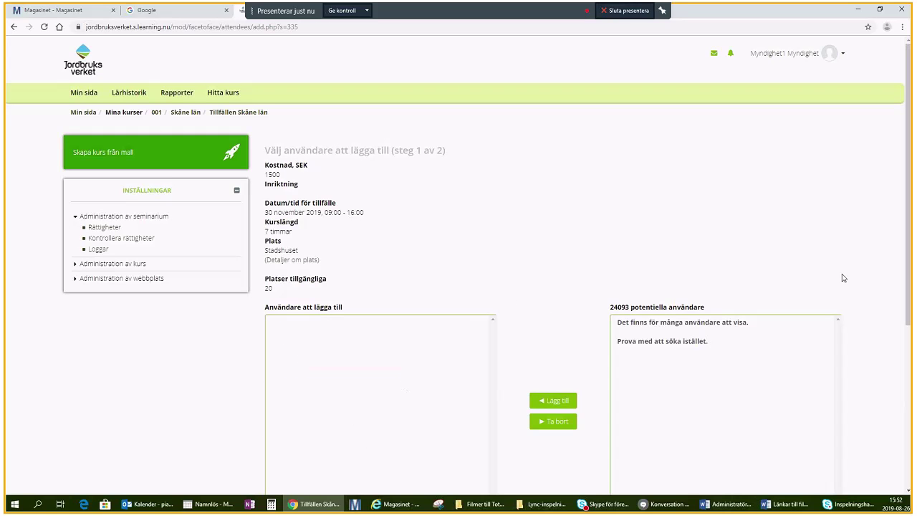
scroll(910, 272, down, 3)
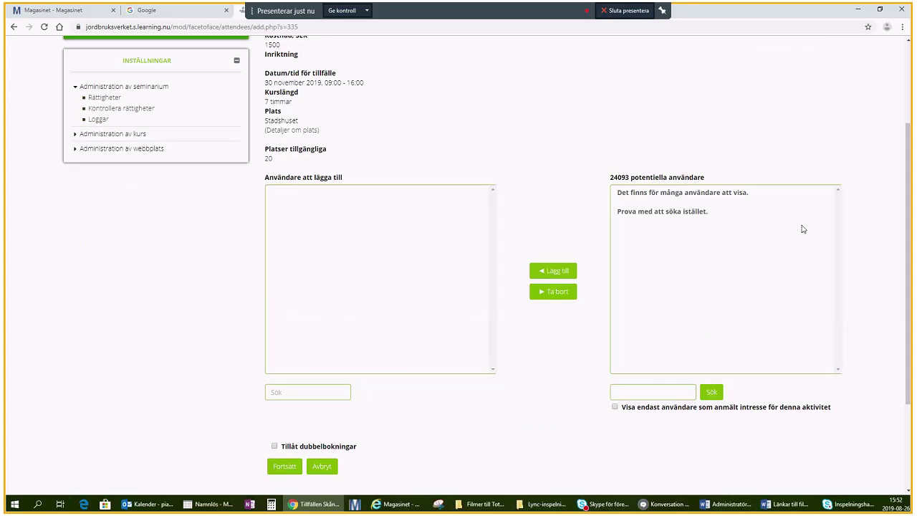
click(671, 394)
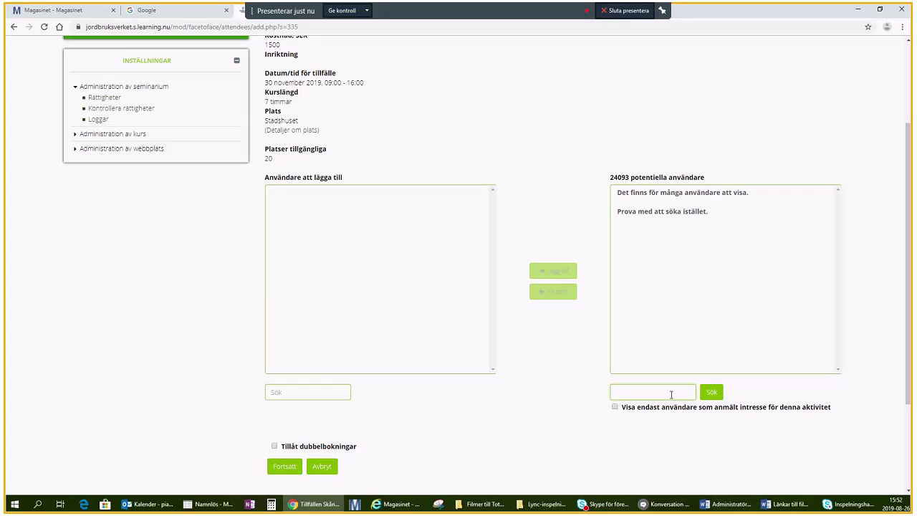
text(Testsson)
click(709, 394)
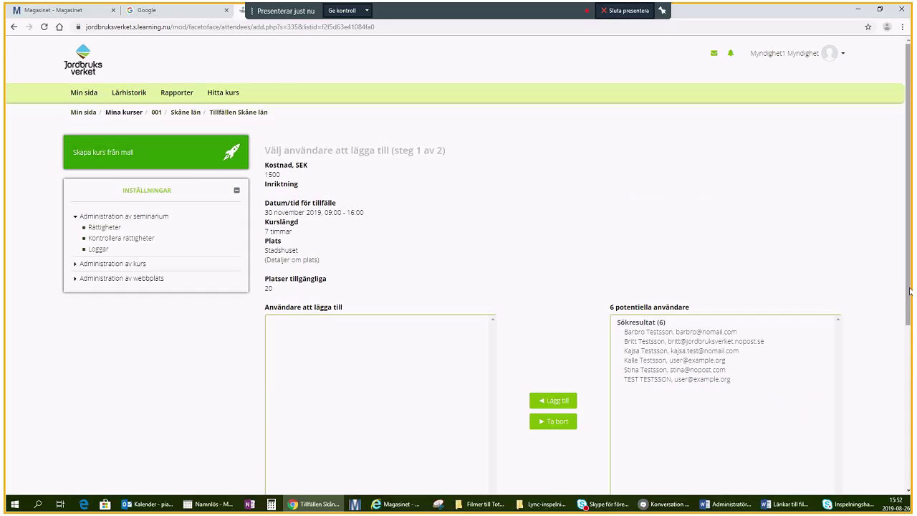
Select the participant from the search results, add them, and continue to step 2.
drag(910, 290, 910, 358)
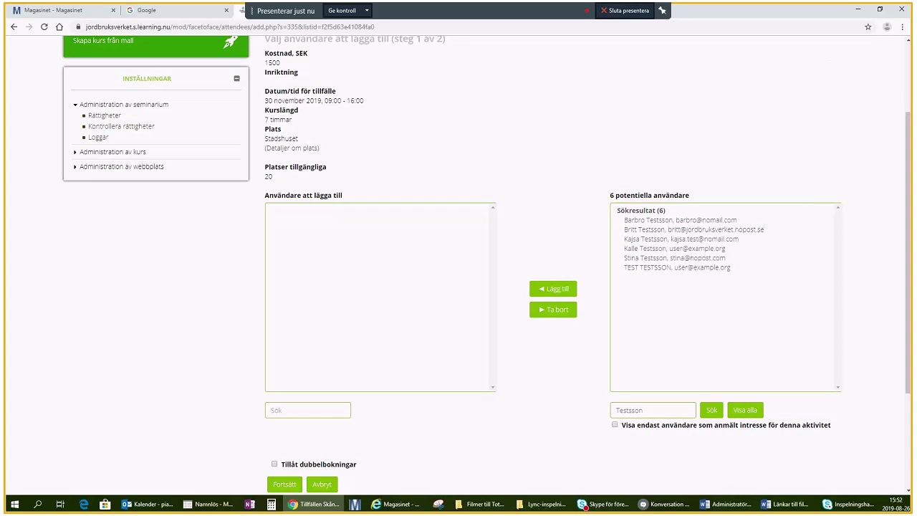
click(713, 241)
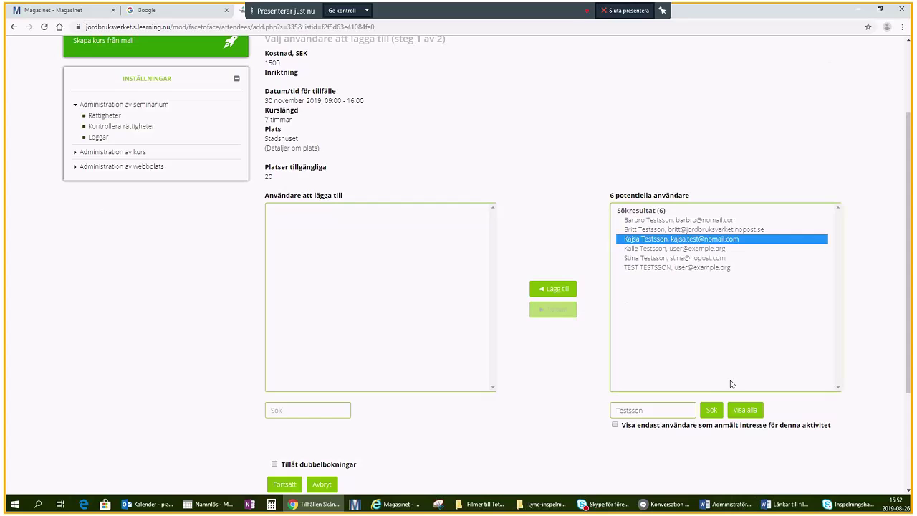
click(551, 291)
click(545, 291)
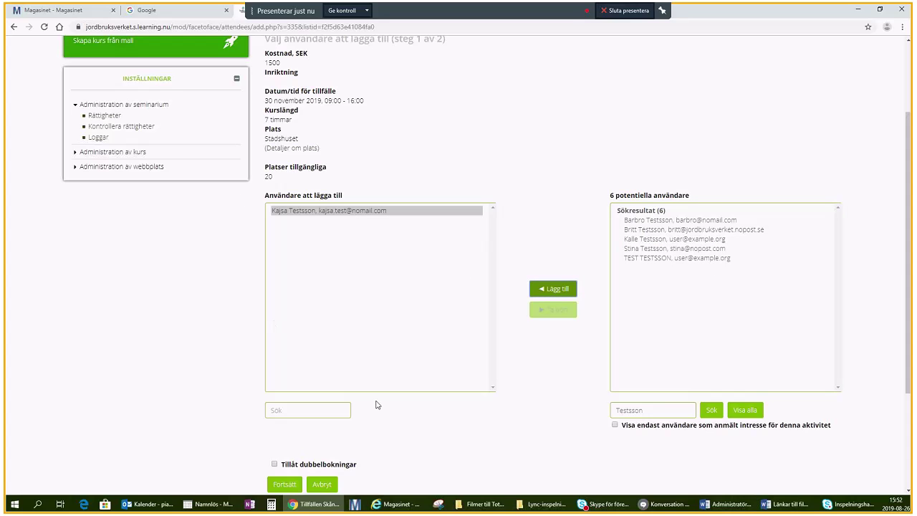
scroll(904, 364, down, 2)
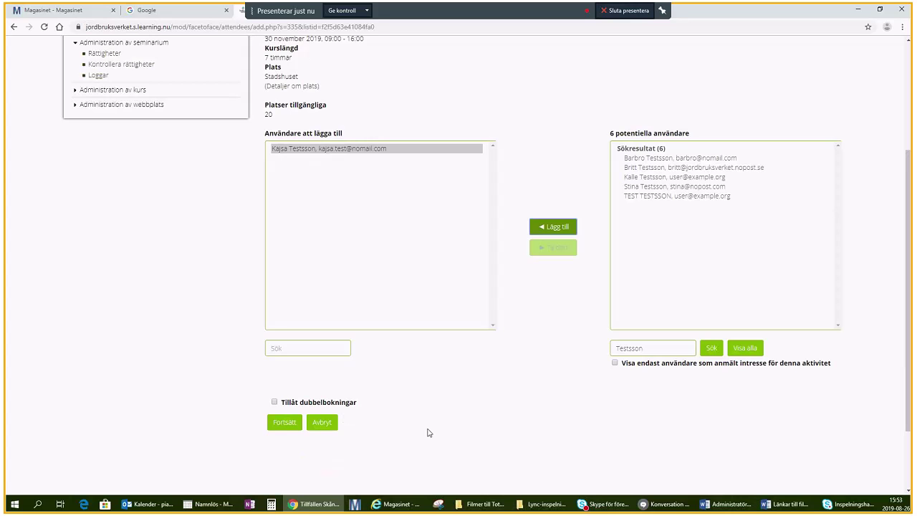
click(278, 423)
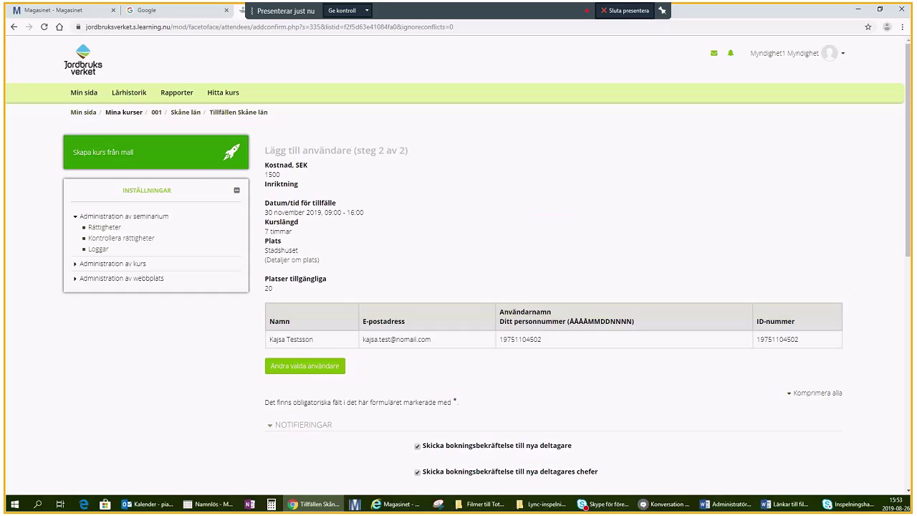
Untick 'Skicka bokningsbekräftelse till nya deltagares chefer' so managers get no confirmation.
drag(909, 243, 911, 352)
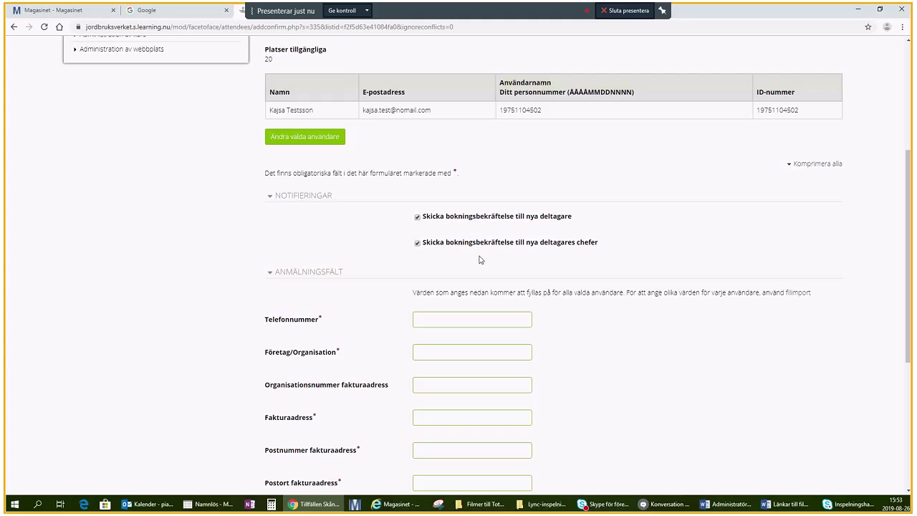
click(418, 242)
drag(905, 238, 909, 279)
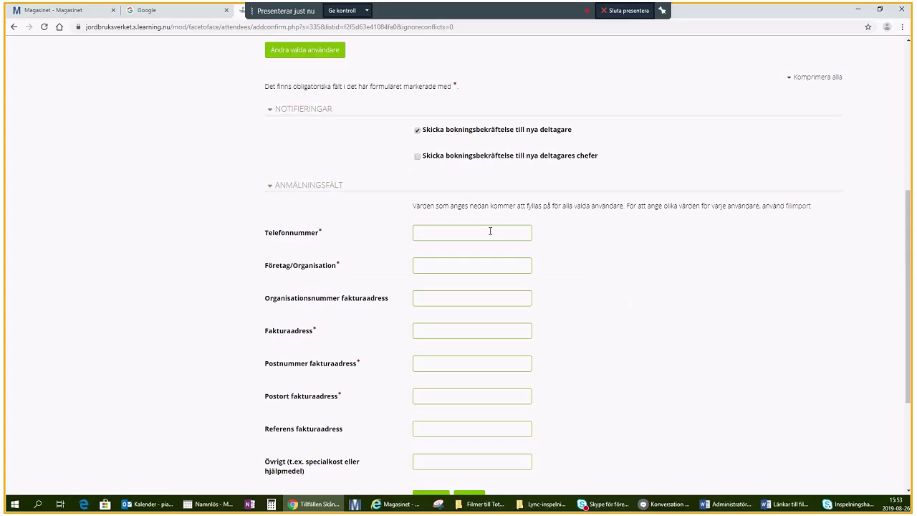
Enter the participant's phone number, company 'Mitt företag' and the organisation number.
click(464, 235)
click(440, 267)
text(Mitt företag)
click(426, 296)
text(21212-2222)
Fill in the billing street address, postcode and town.
click(429, 332)
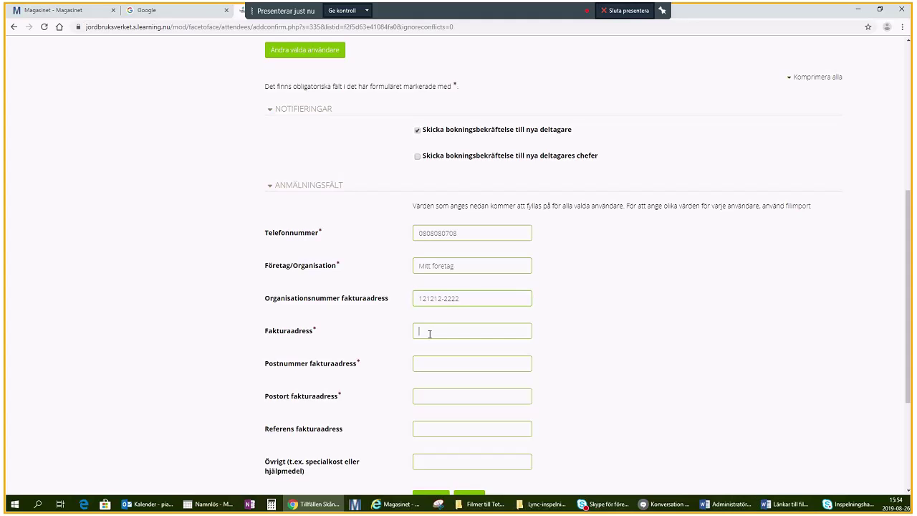
key(BackSpace)
click(481, 359)
click(472, 368)
text(11212)
click(430, 402)
text(Orten)
Enter 'Vegetarisk' as the note in the Övrigt field.
click(452, 428)
scroll(909, 362, down, 1)
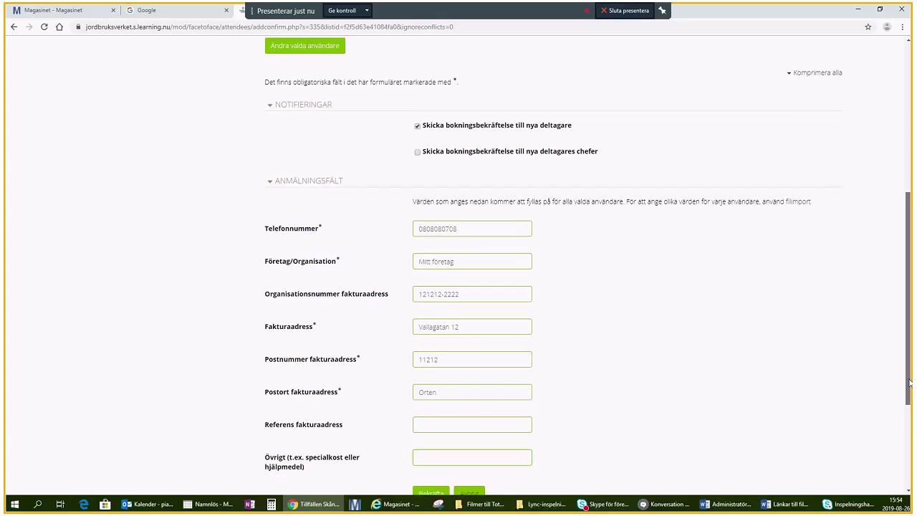
click(424, 384)
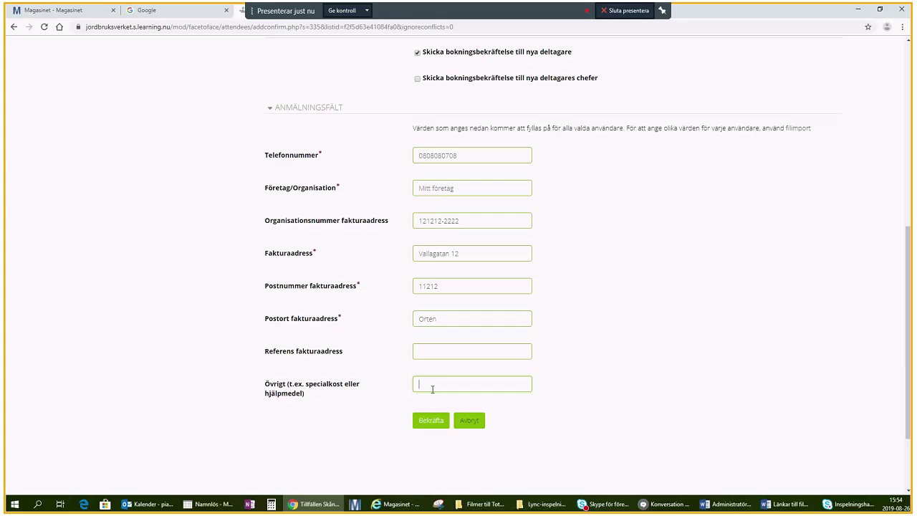
text(Vegetarisk)
Confirm the booking and scroll the Deltagare table sideways to check the new attendee's billing details.
click(434, 426)
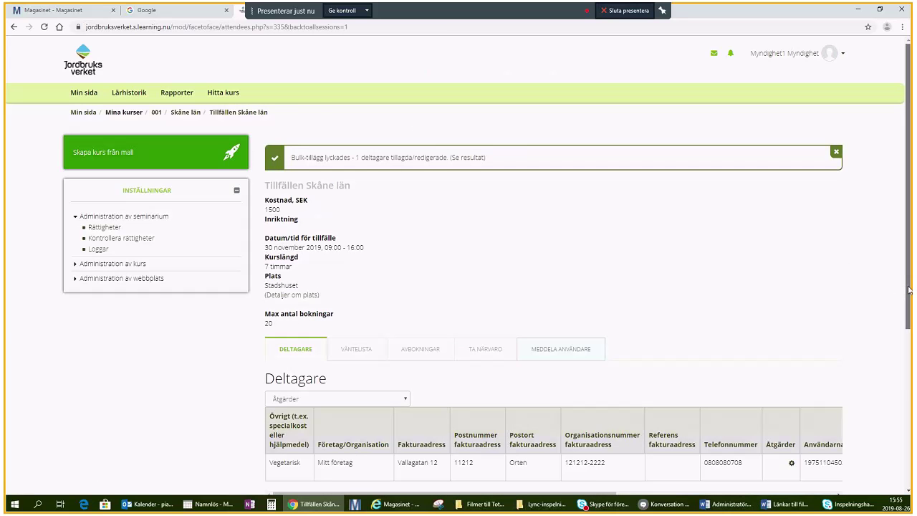
drag(908, 290, 907, 354)
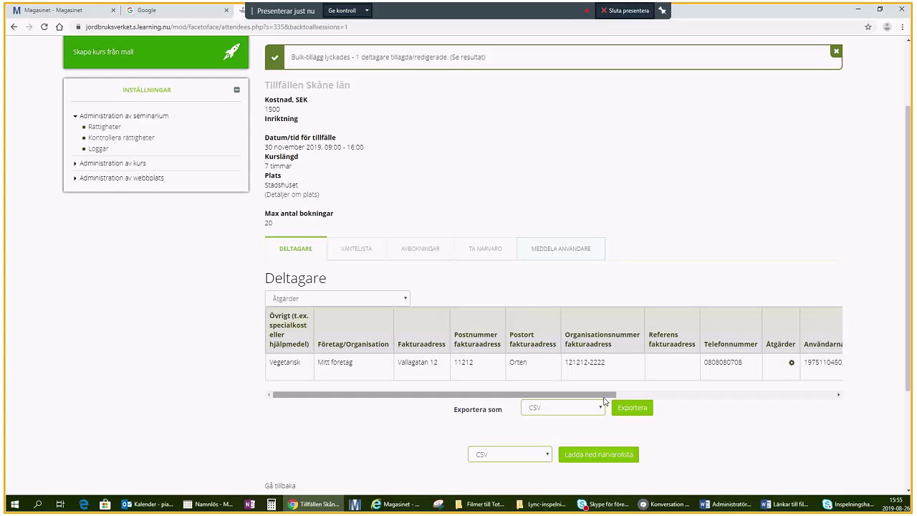
drag(603, 395, 837, 391)
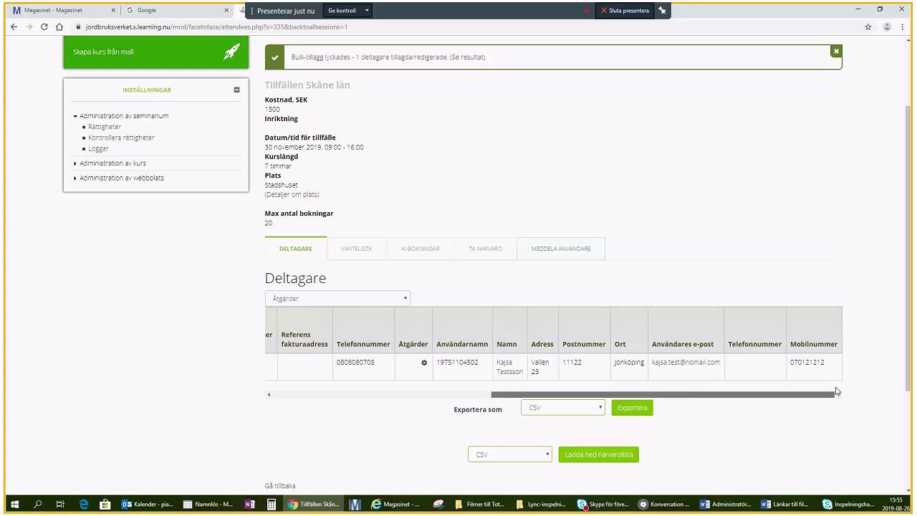
drag(837, 391, 580, 407)
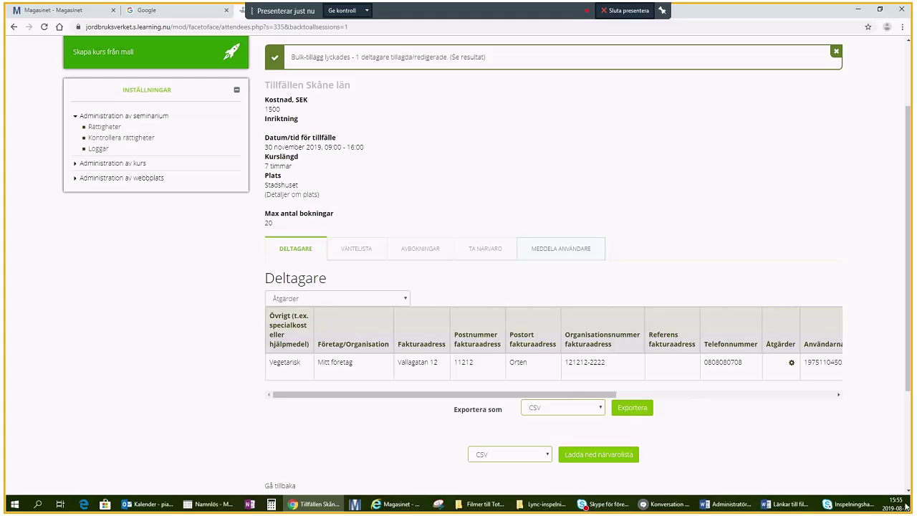
mouse_move(778, 509)
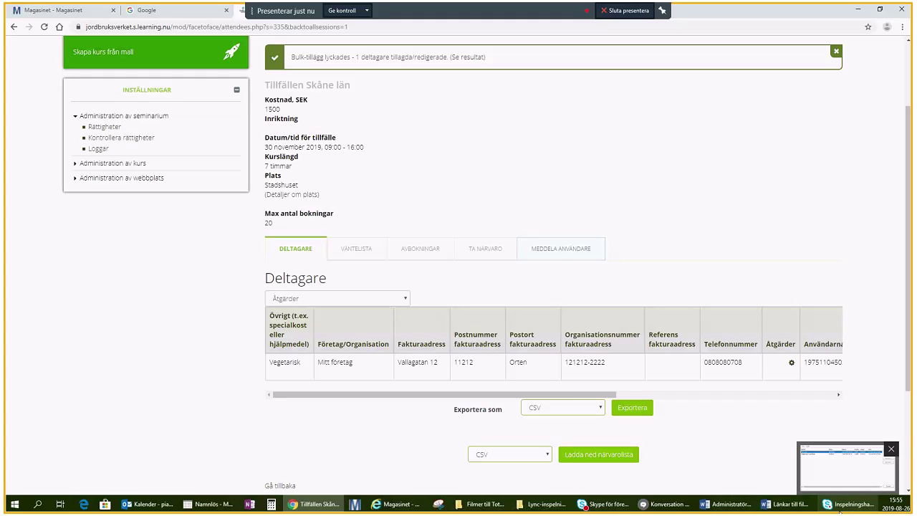
mouse_move(527, 510)
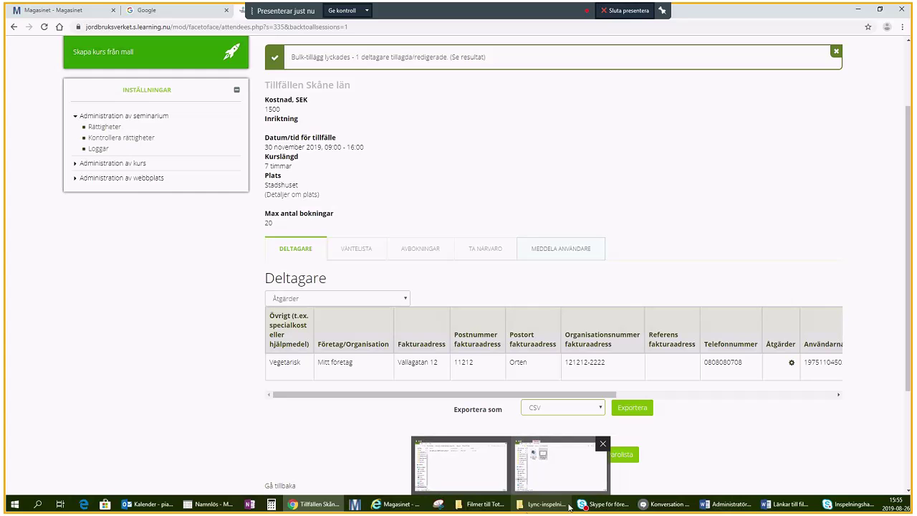